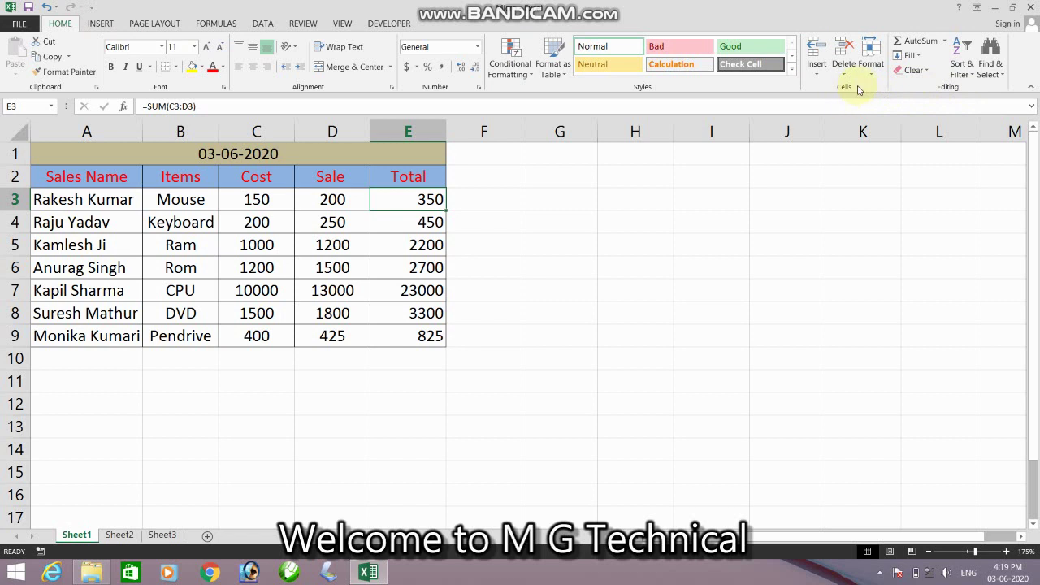
# Enter a Protect Sheet password, then retry its confirmation after the passwords-do-not-match warning
pyautogui.click(873, 78)
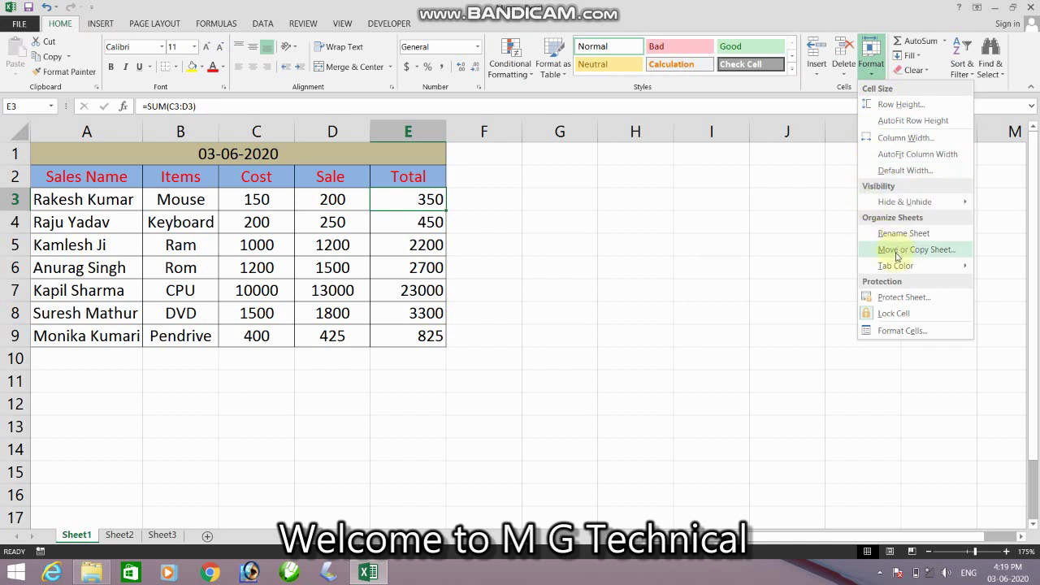
pyautogui.click(902, 298)
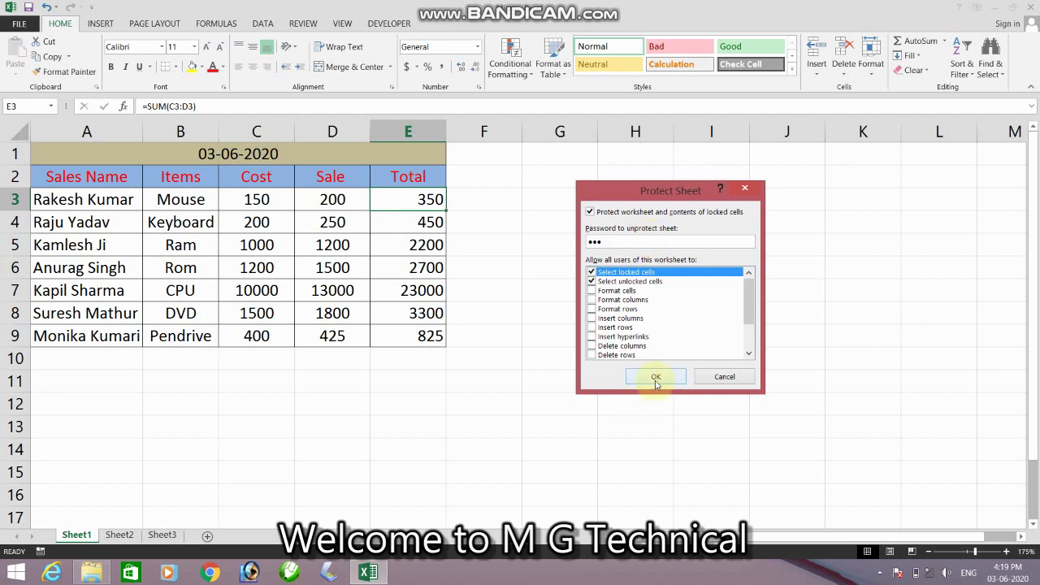
pyautogui.click(657, 378)
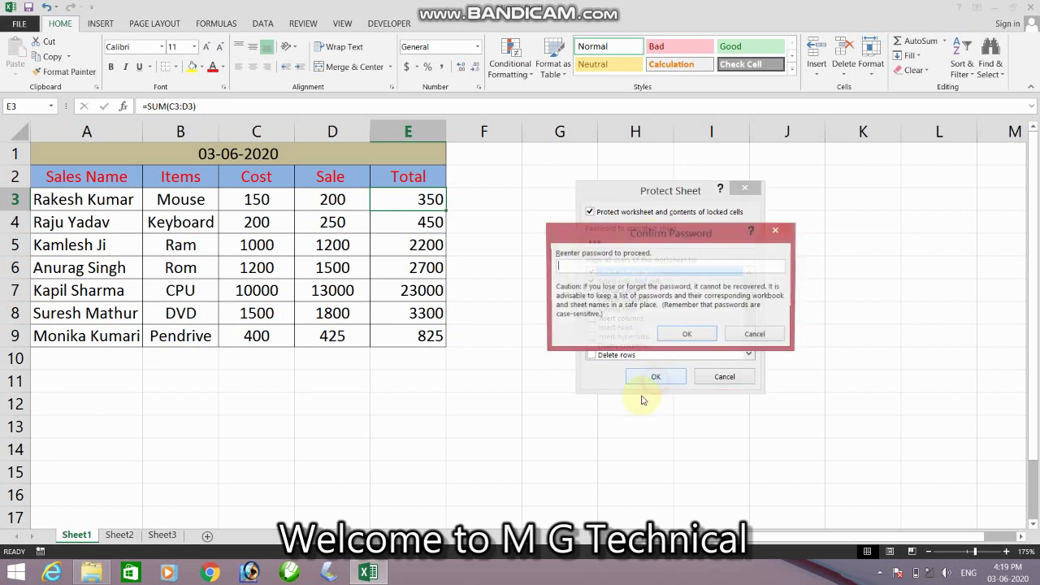
pyautogui.click(688, 336)
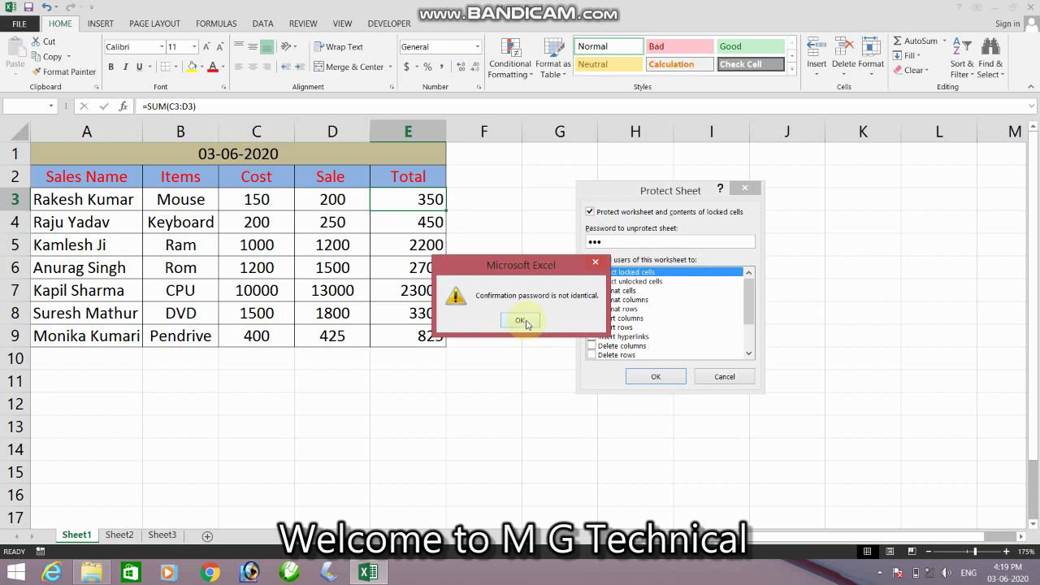
pyautogui.click(523, 321)
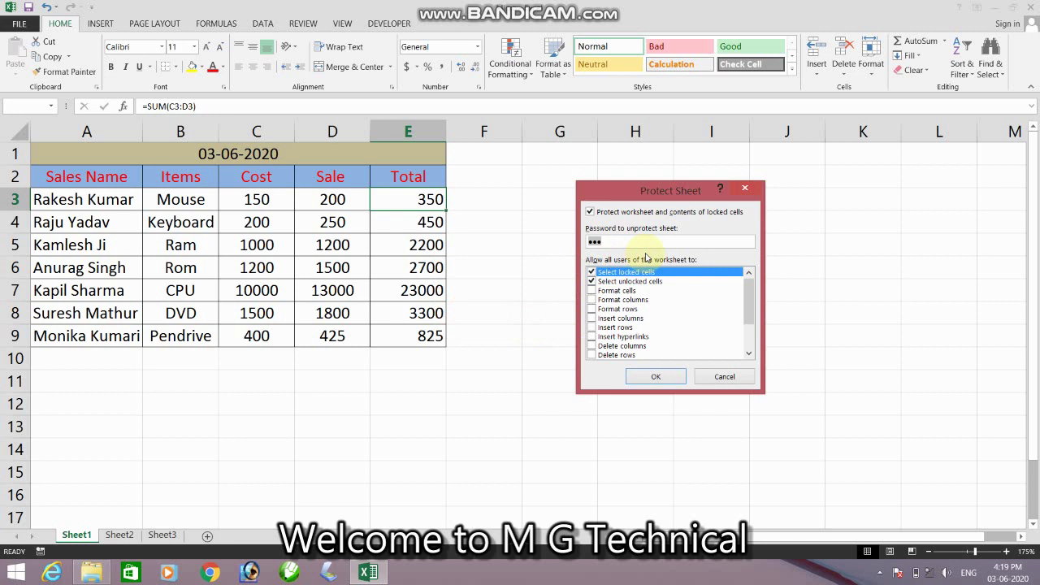
pyautogui.press('Return')
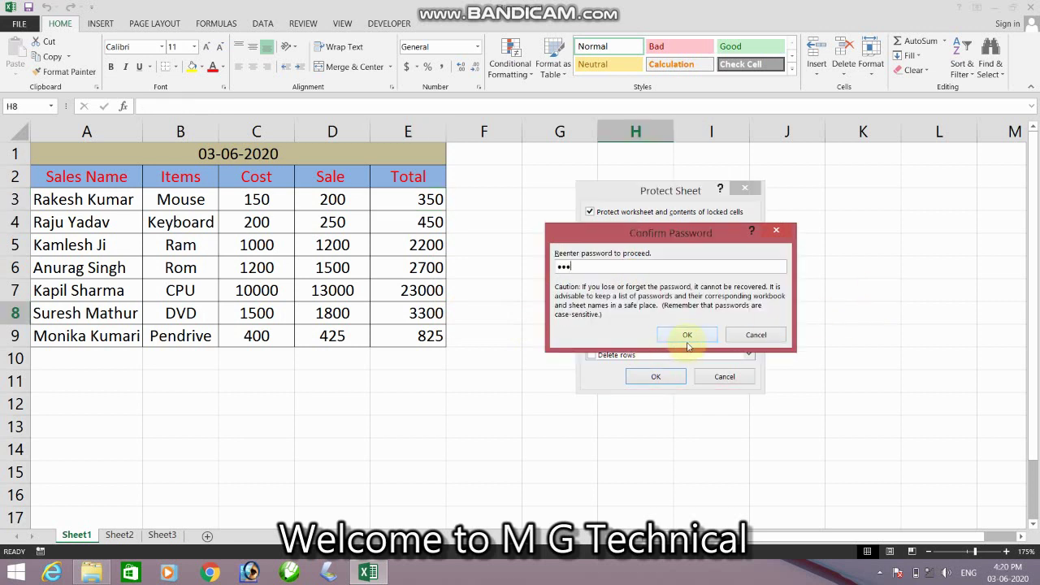
# Confirm the password to protect Sheet1, then verify empty cell G5 can't be edited
pyautogui.click(688, 337)
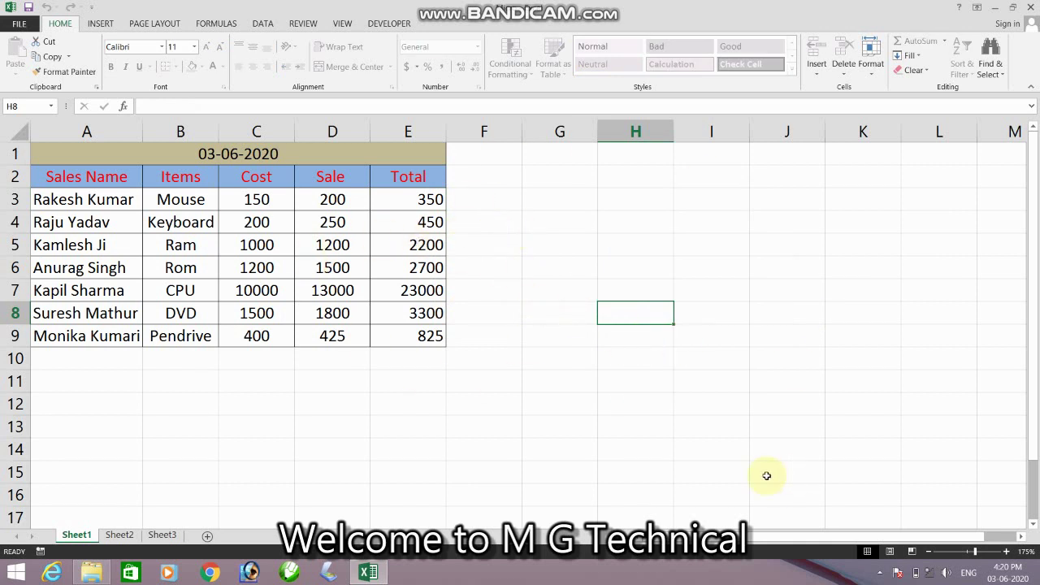
pyautogui.click(544, 242)
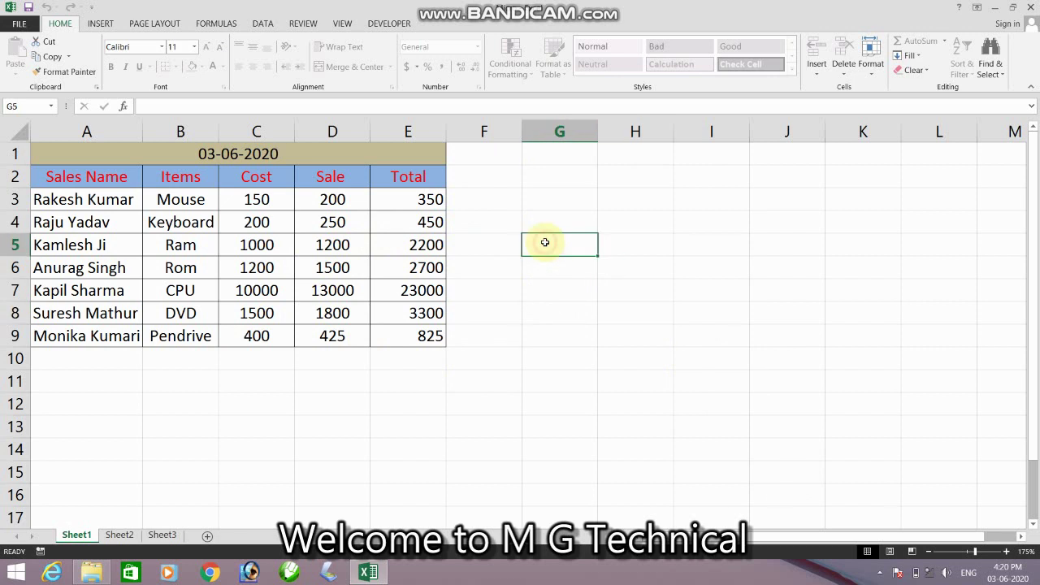
pyautogui.doubleClick(545, 242)
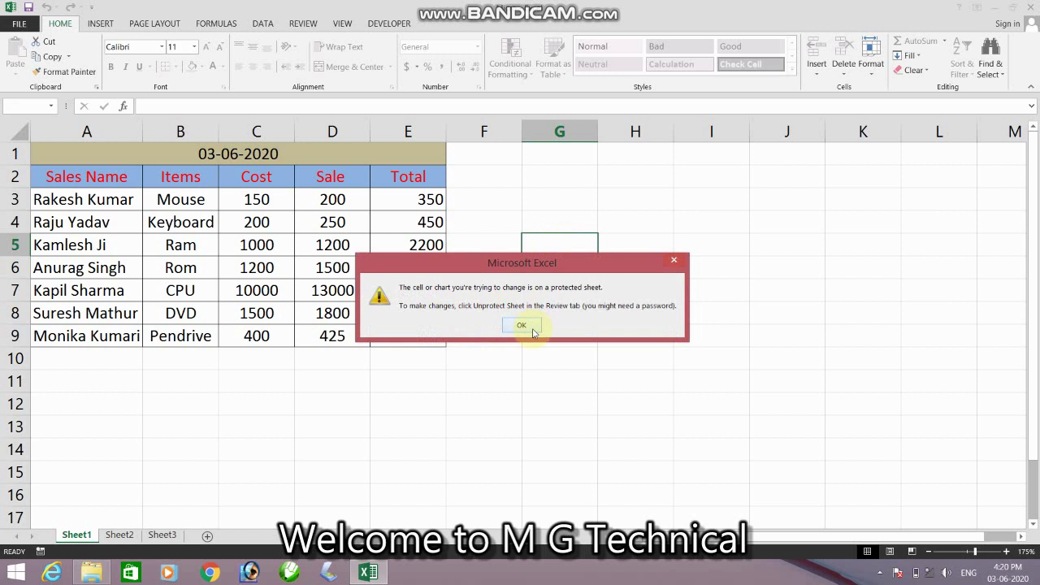
pyautogui.click(674, 261)
# Confirm Total cell E4 and value cell C4 are also locked against editing
pyautogui.click(464, 242)
pyautogui.click(381, 215)
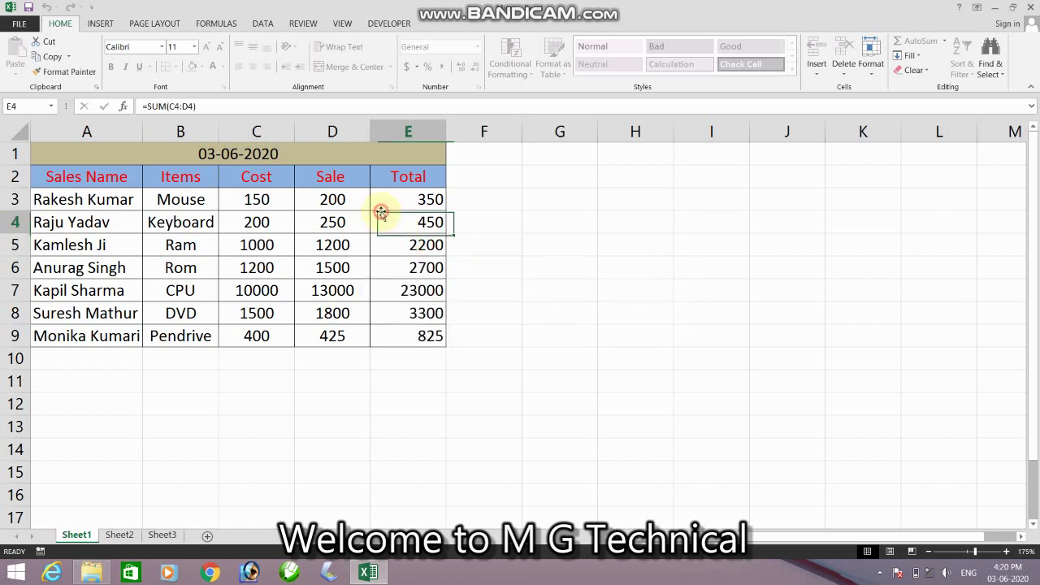
pyautogui.doubleClick(390, 221)
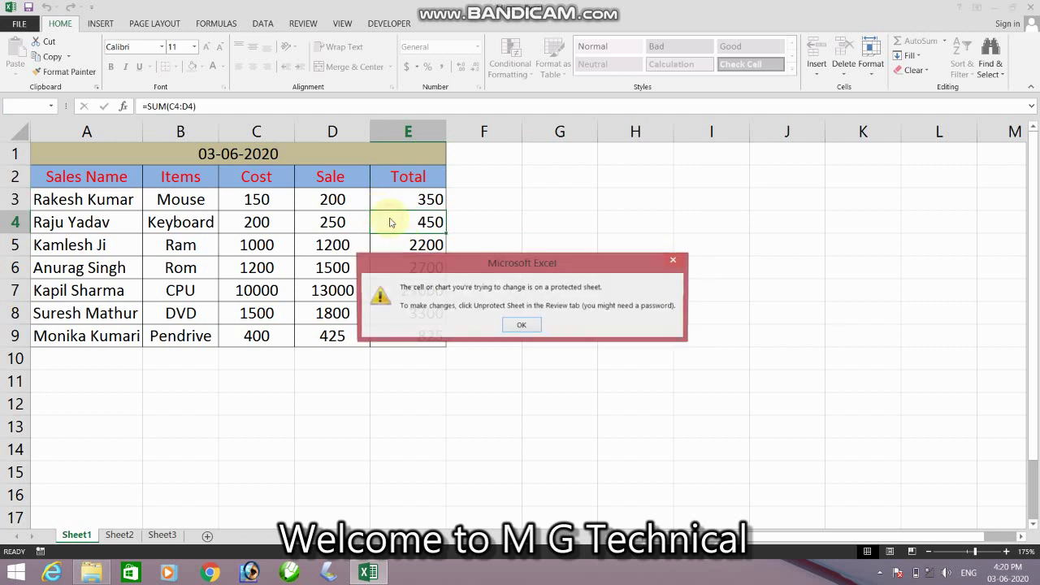
pyautogui.click(521, 326)
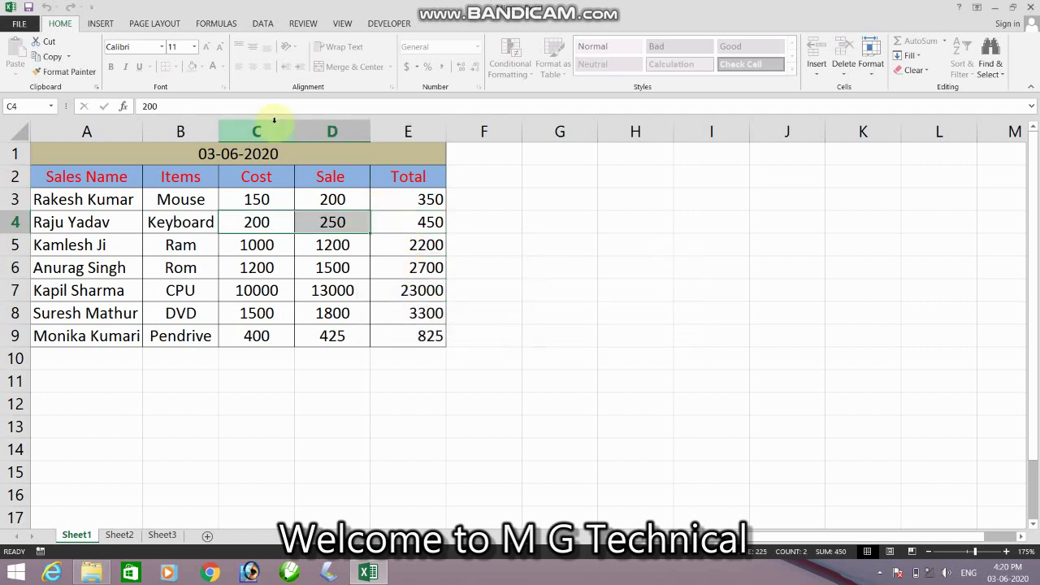
pyautogui.click(249, 106)
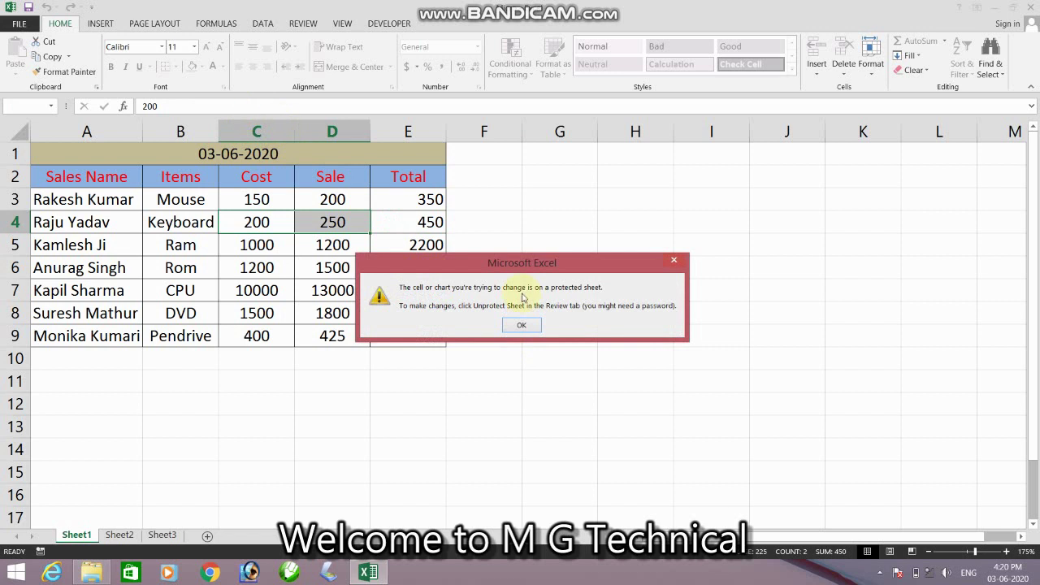
pyautogui.click(523, 326)
pyautogui.click(516, 315)
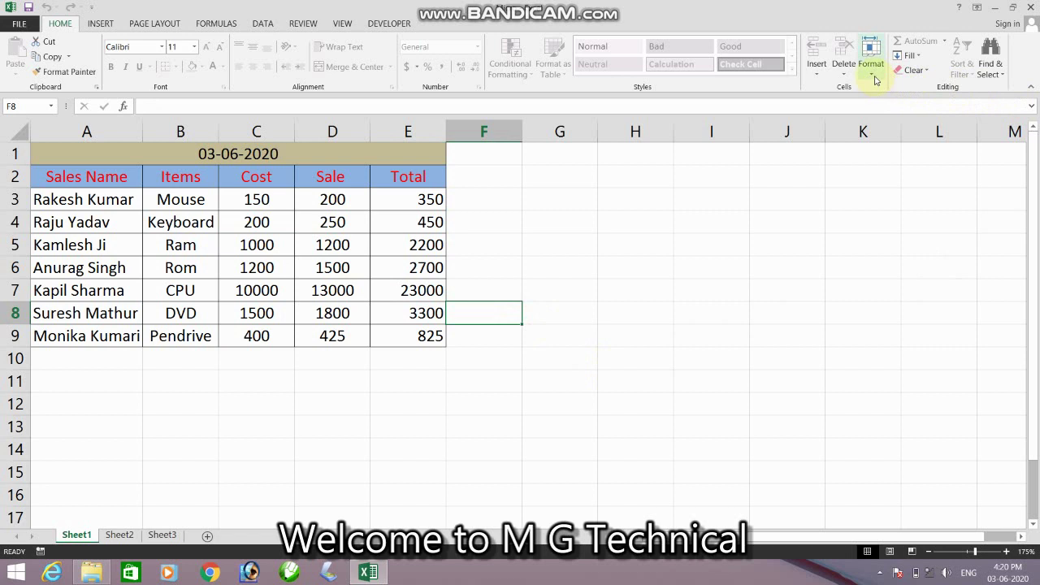
# Unprotect Sheet1 from Home > Format by entering the sheet password
pyautogui.click(872, 71)
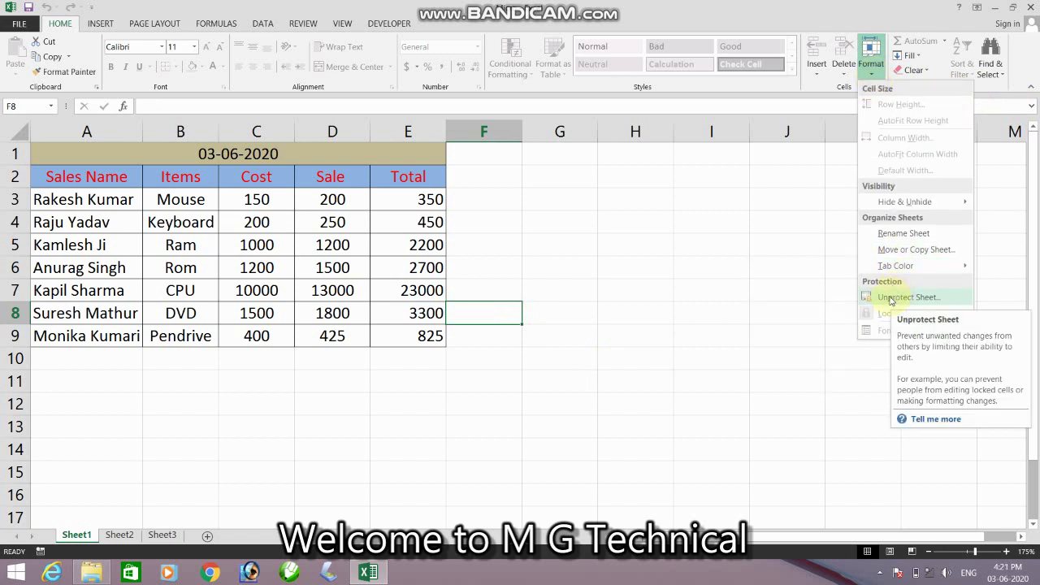
pyautogui.click(892, 297)
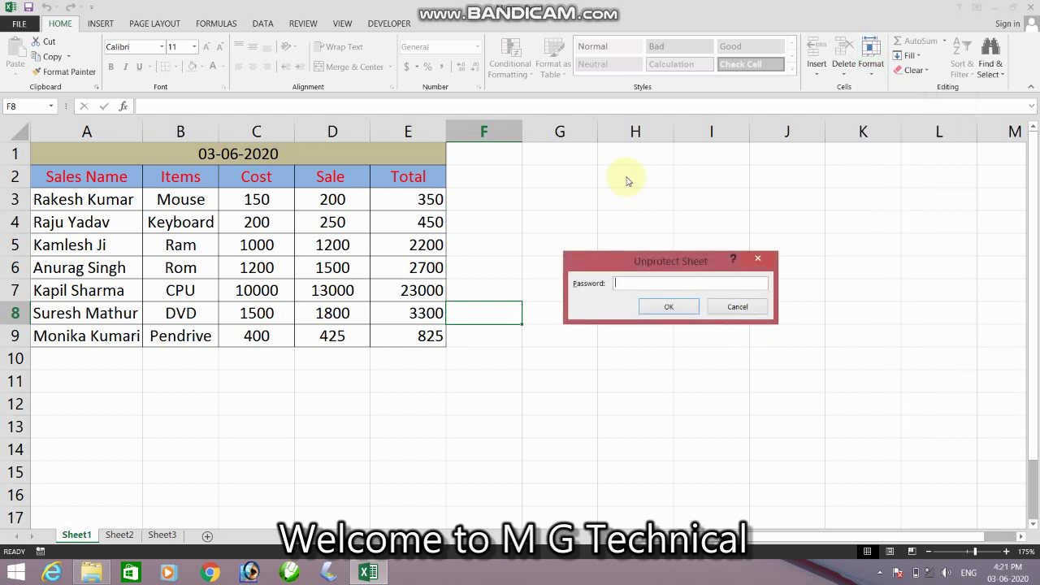
pyautogui.press('Return')
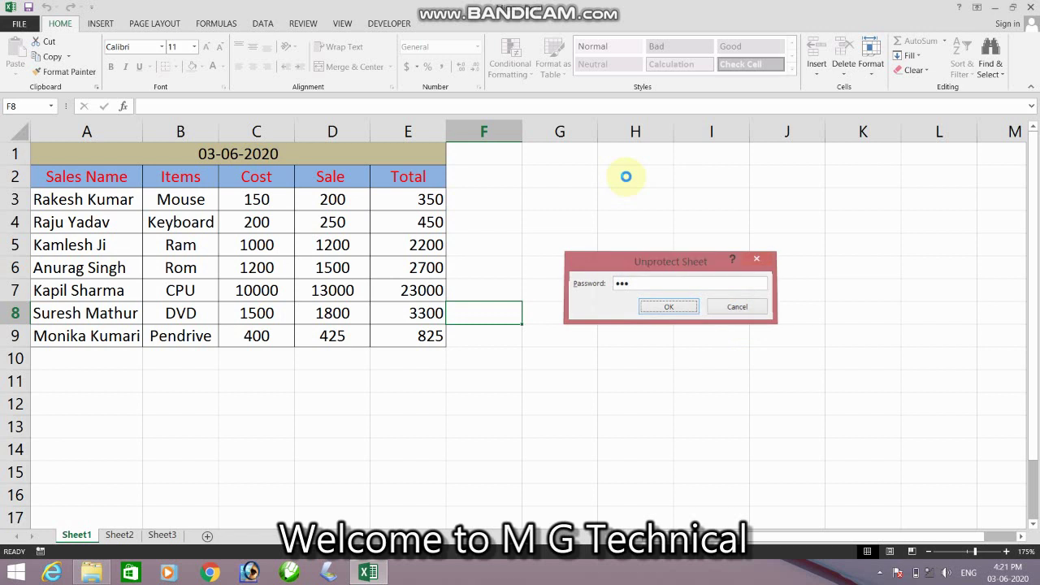
# Check that cell E5 can now be edited again
pyautogui.click(483, 238)
pyautogui.click(376, 243)
pyautogui.click(325, 241)
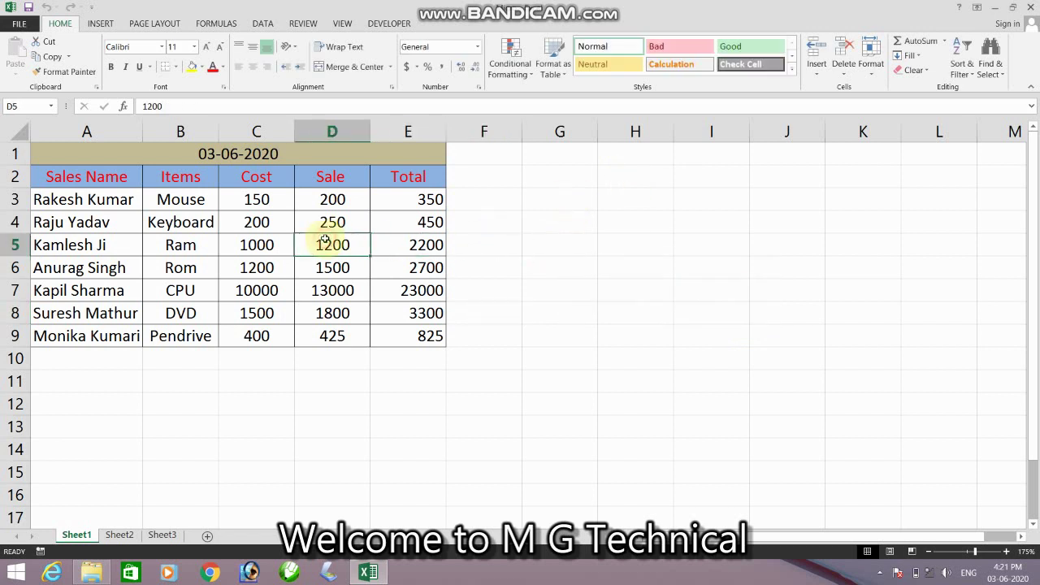
pyautogui.doubleClick(411, 246)
pyautogui.click(588, 230)
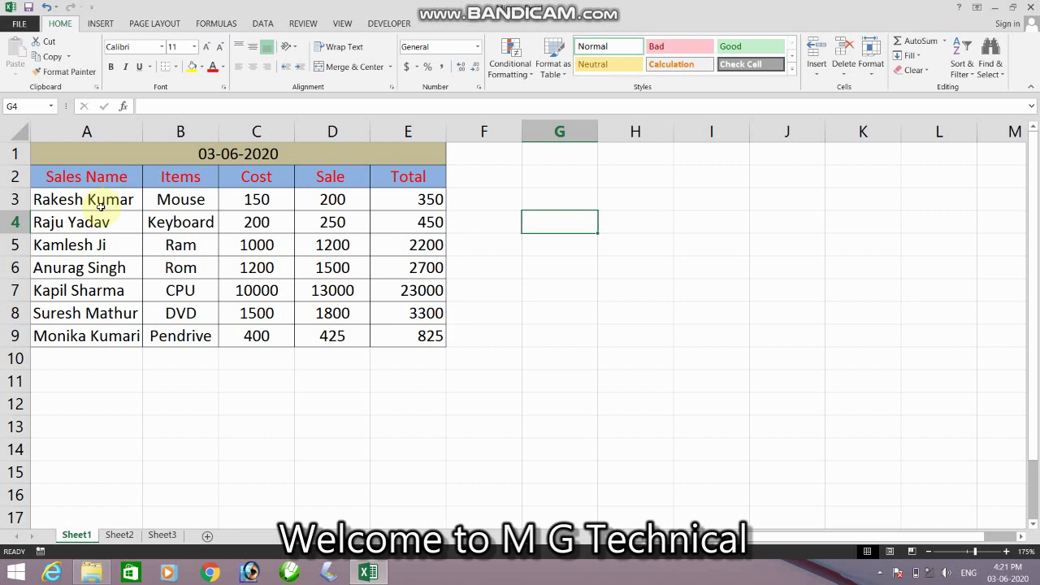
# Unlock the name cells A3:A9 so they stay editable under protection
pyautogui.moveTo(102, 204); pyautogui.dragTo(106, 337)
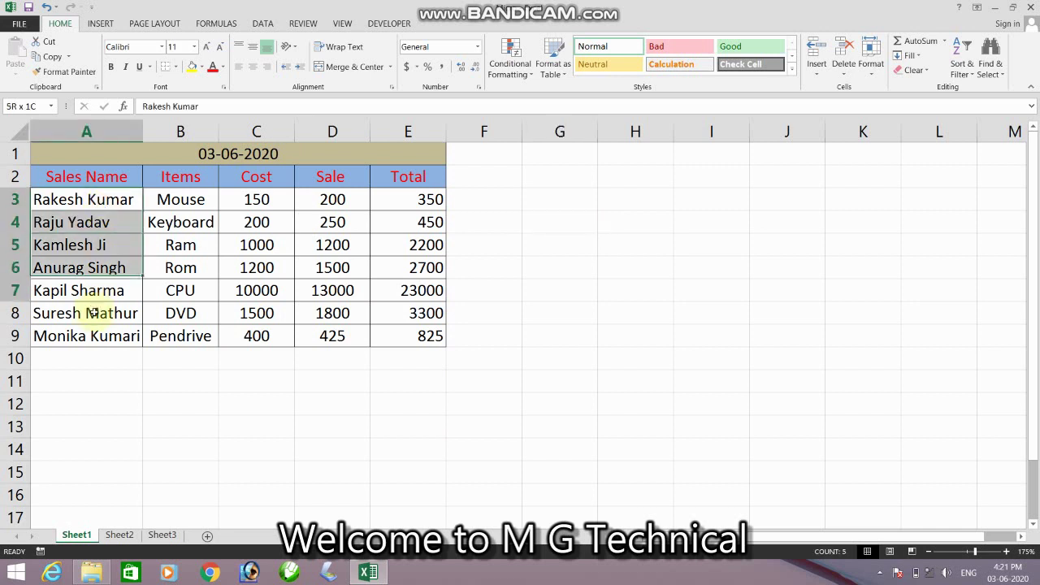
pyautogui.click(873, 71)
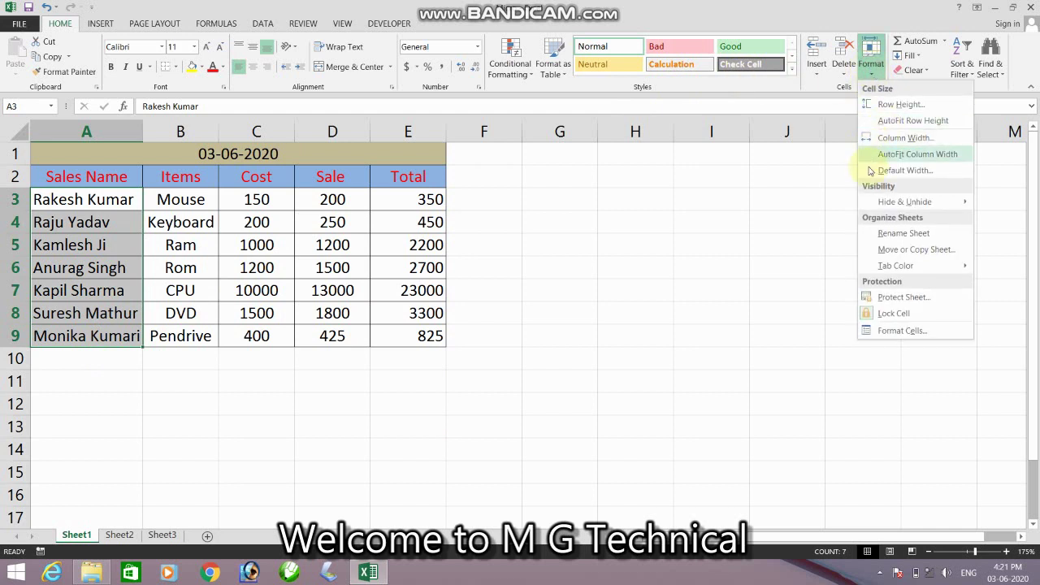
pyautogui.moveTo(894, 314)
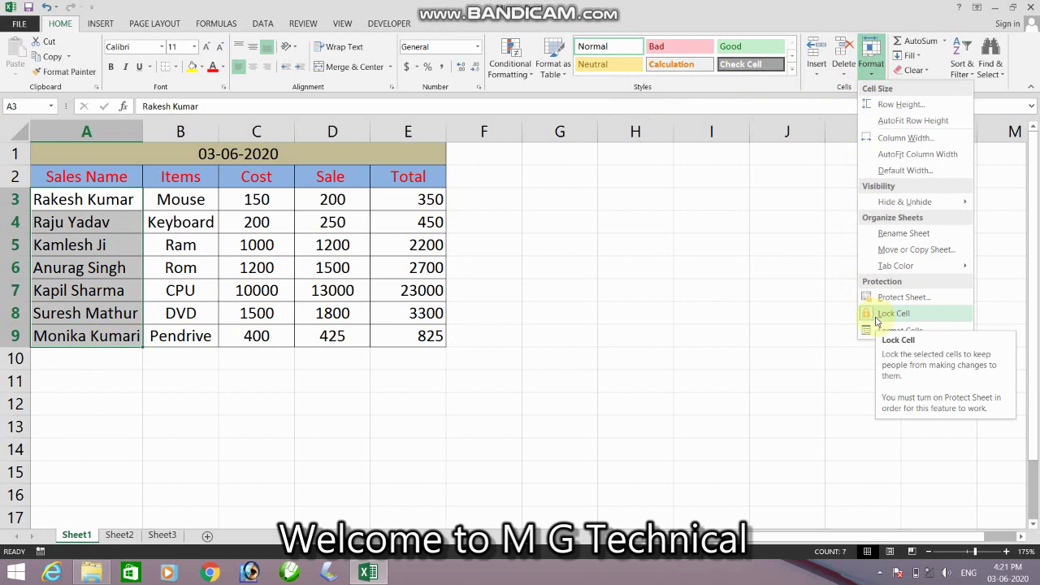
pyautogui.click(886, 314)
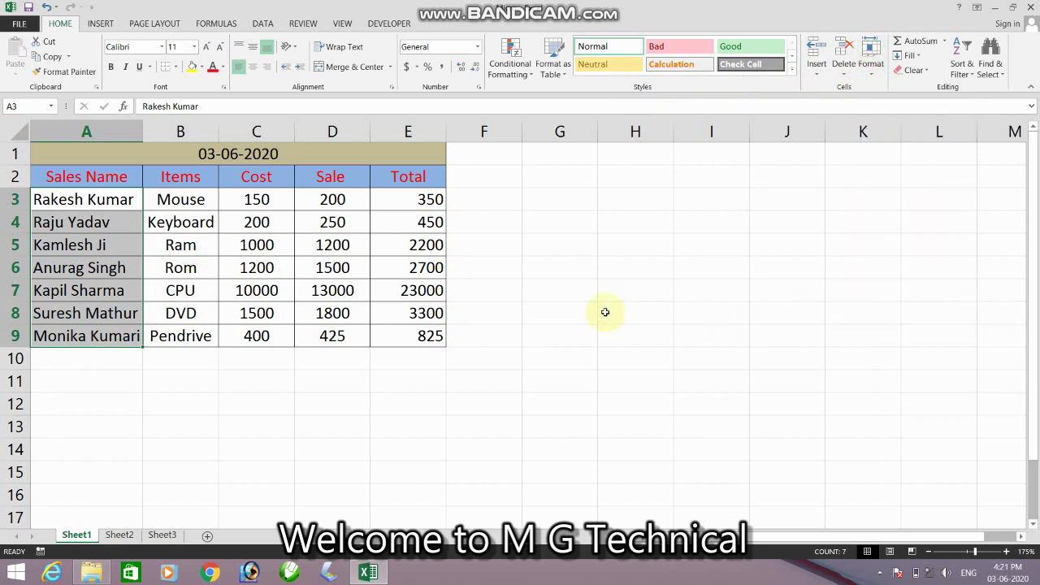
pyautogui.click(265, 416)
pyautogui.click(111, 202)
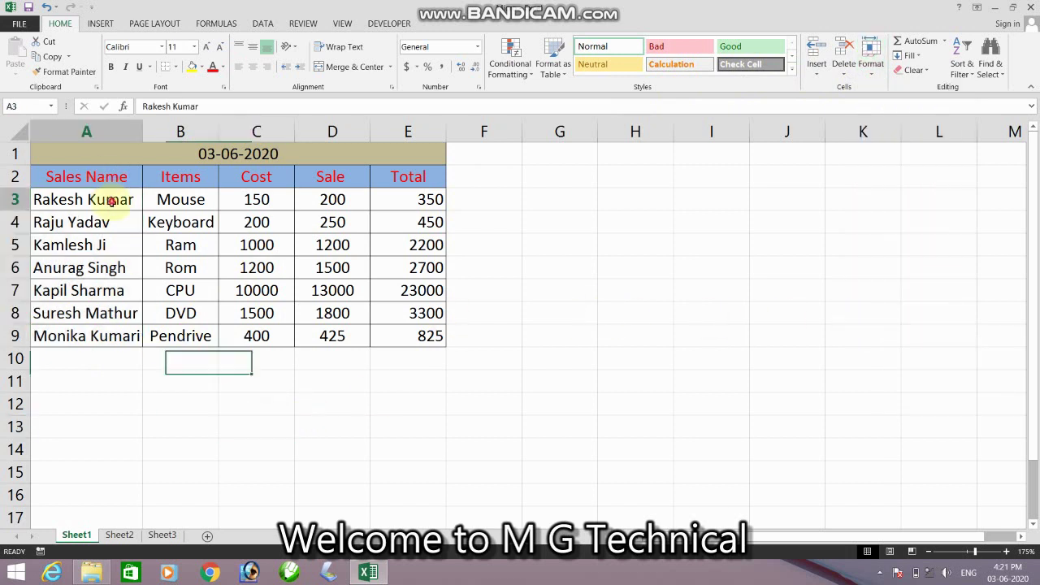
pyautogui.moveTo(111, 201); pyautogui.dragTo(117, 242)
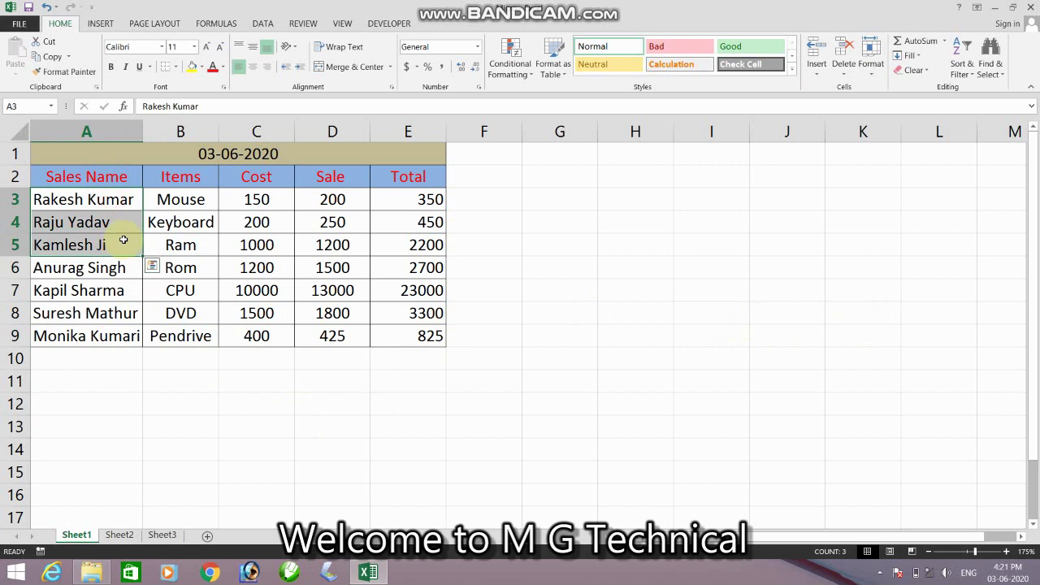
# Protect Sheet1 with a password, re-entering it to confirm
pyautogui.click(869, 78)
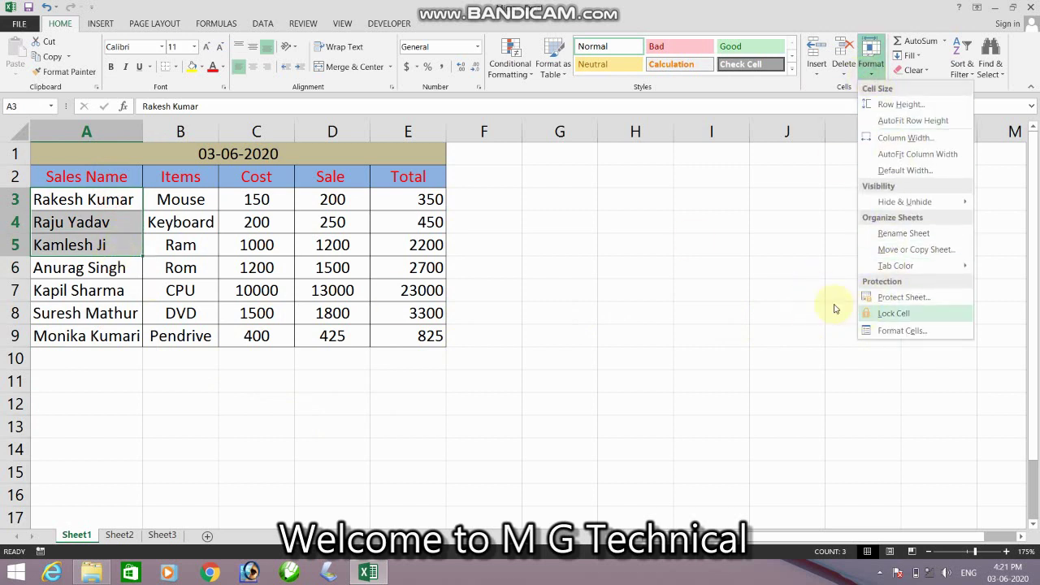
pyautogui.click(581, 185)
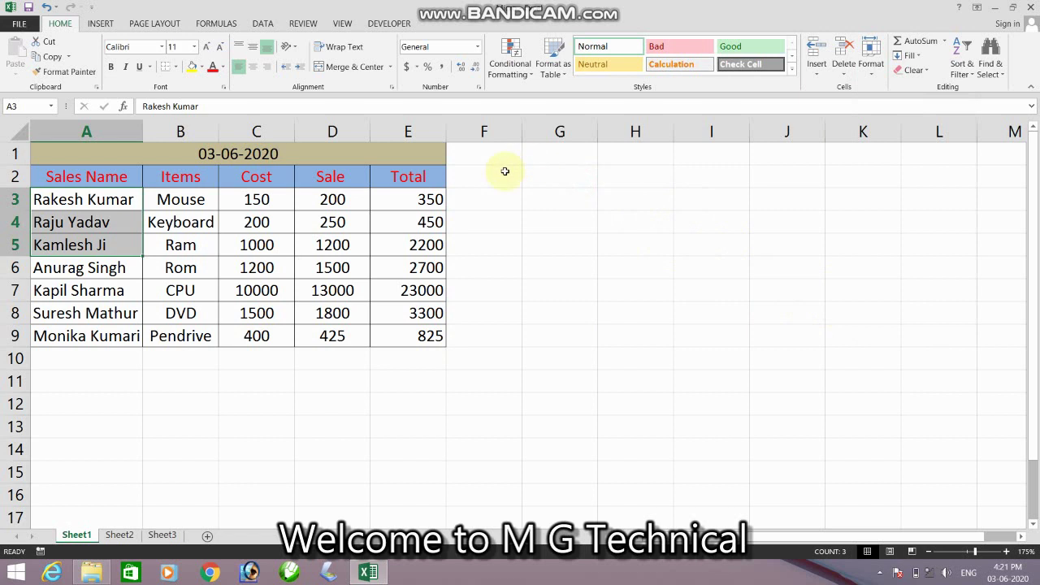
pyautogui.click(587, 203)
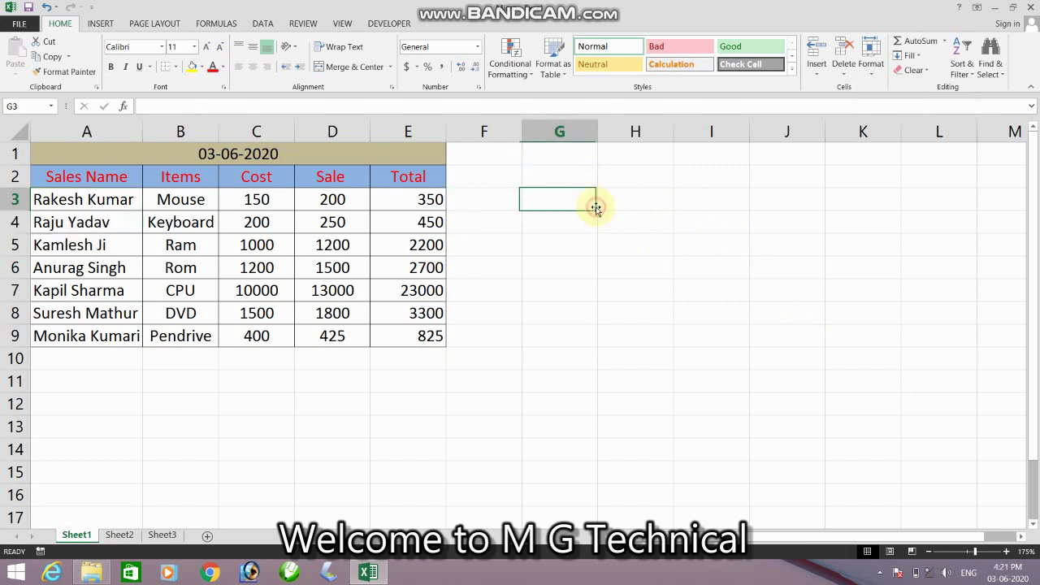
pyautogui.click(868, 78)
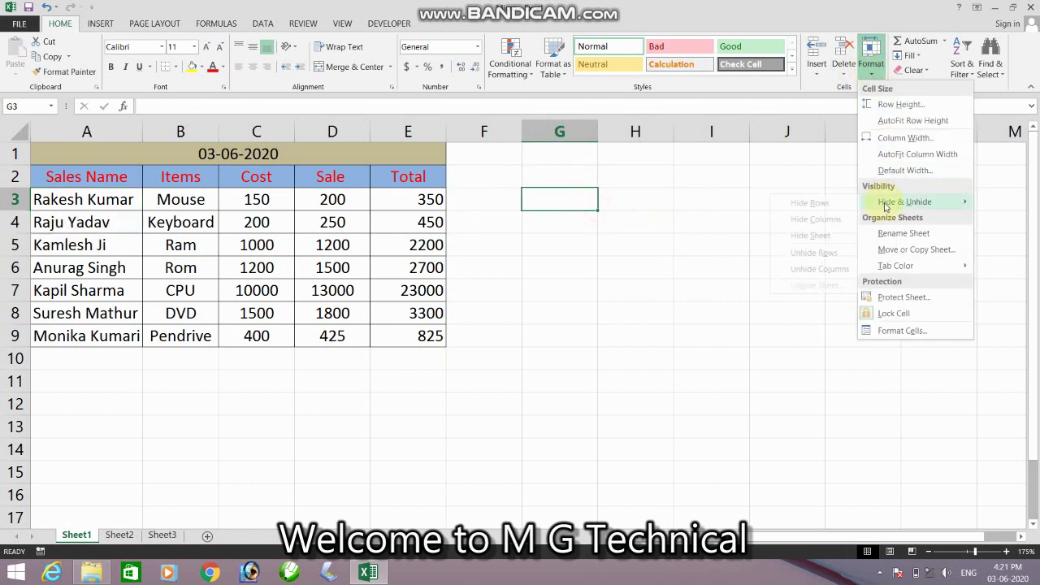
pyautogui.click(902, 297)
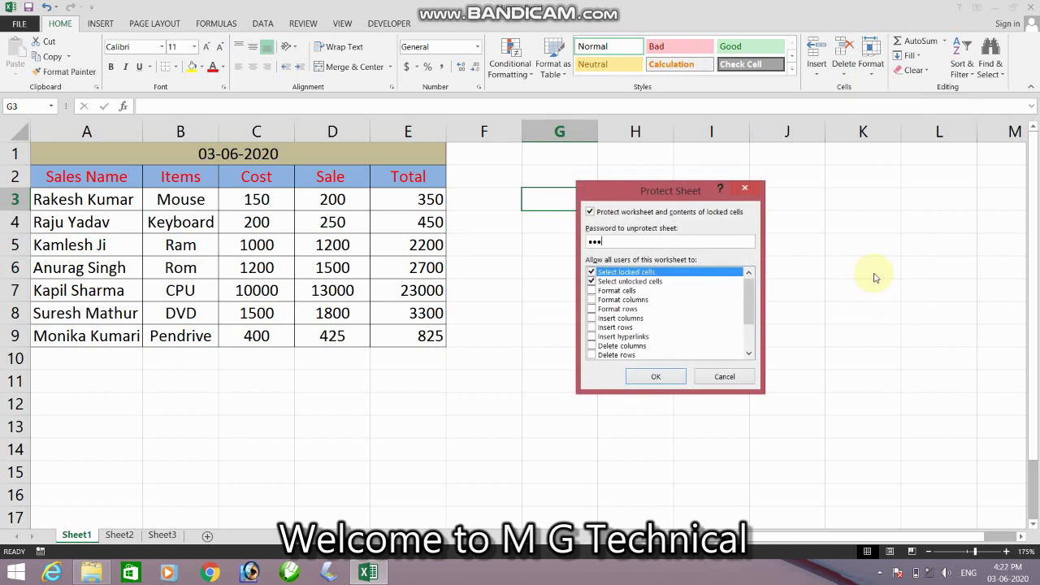
pyautogui.click(656, 377)
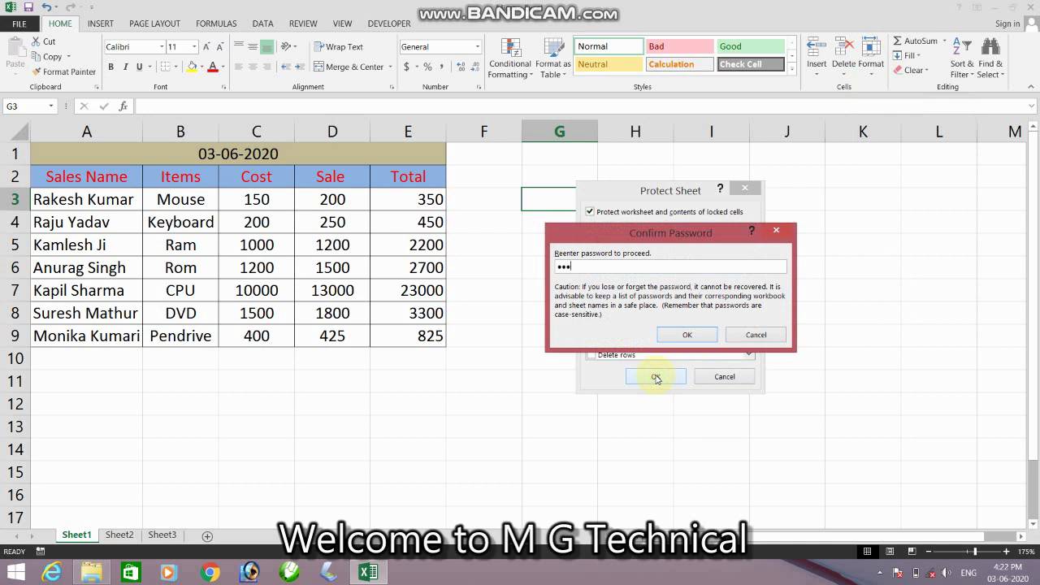
pyautogui.click(688, 335)
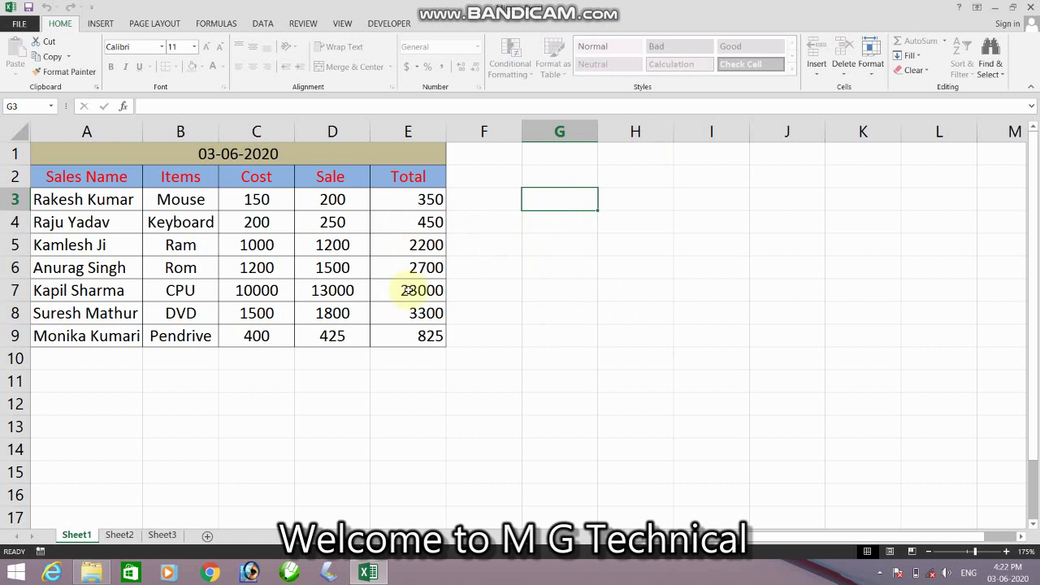
pyautogui.click(465, 240)
pyautogui.click(542, 239)
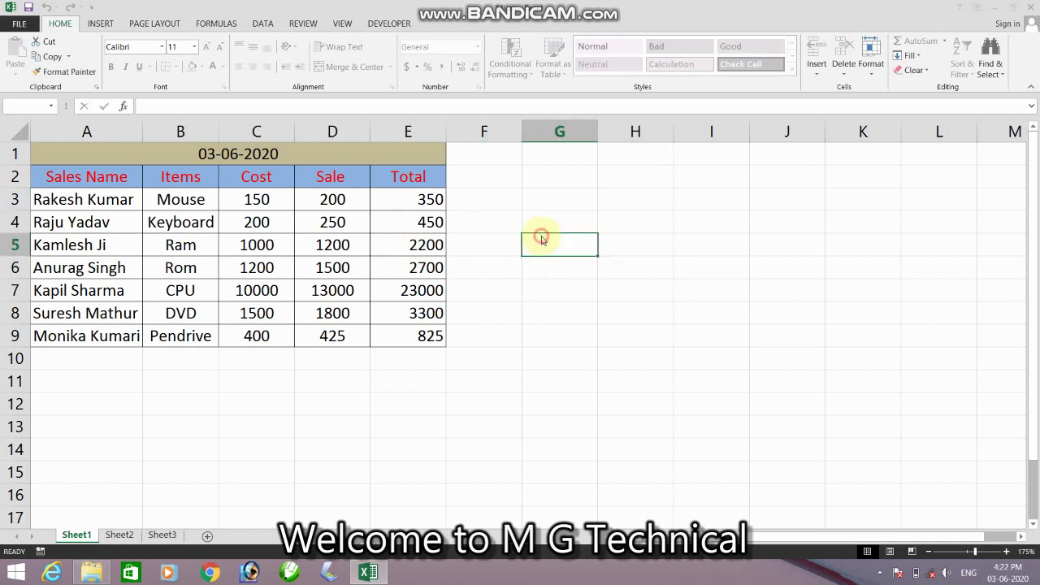
pyautogui.doubleClick(542, 239)
pyautogui.click(522, 333)
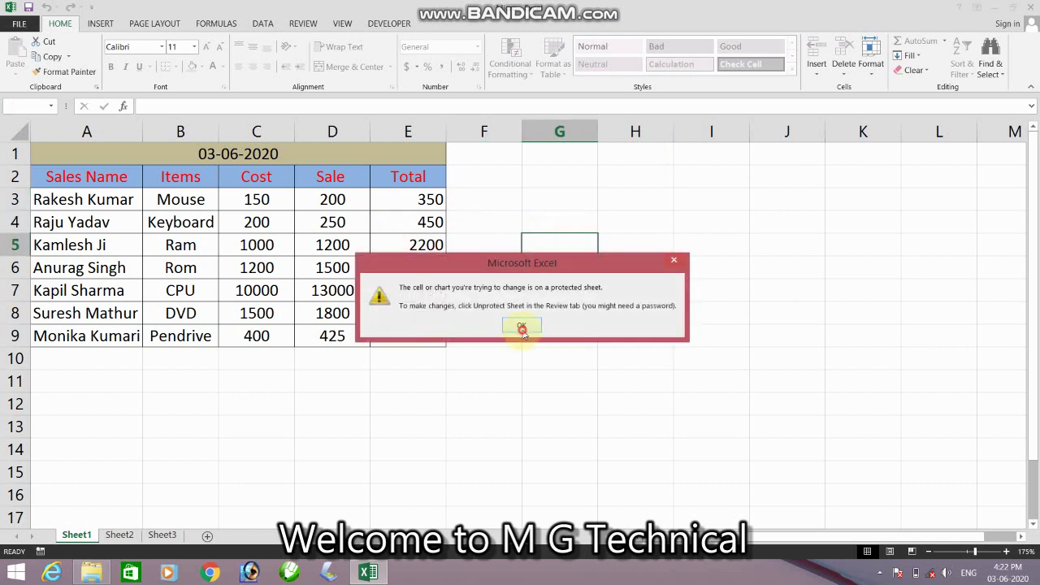
pyautogui.click(82, 222)
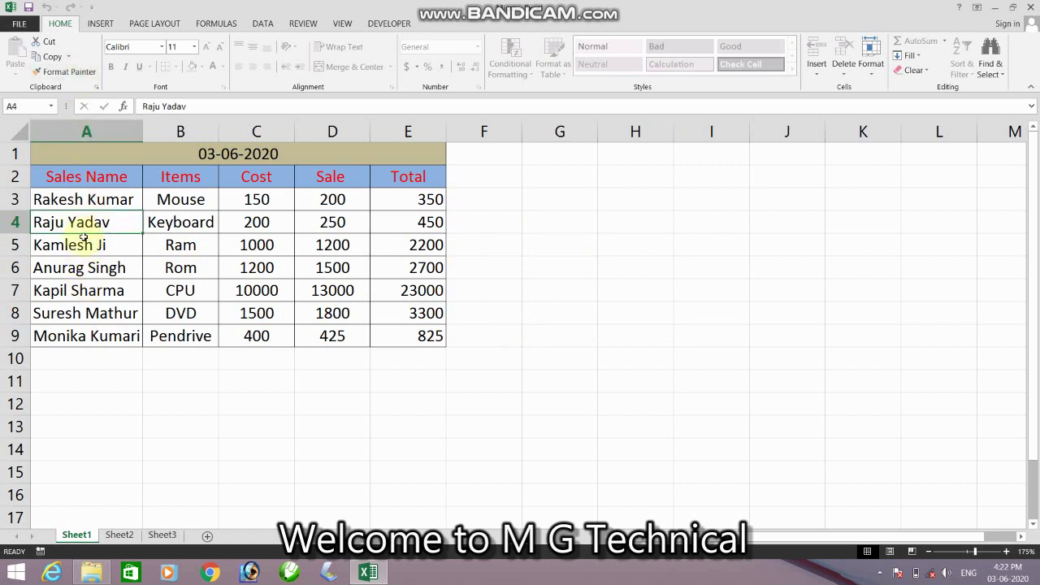
pyautogui.doubleClick(99, 245)
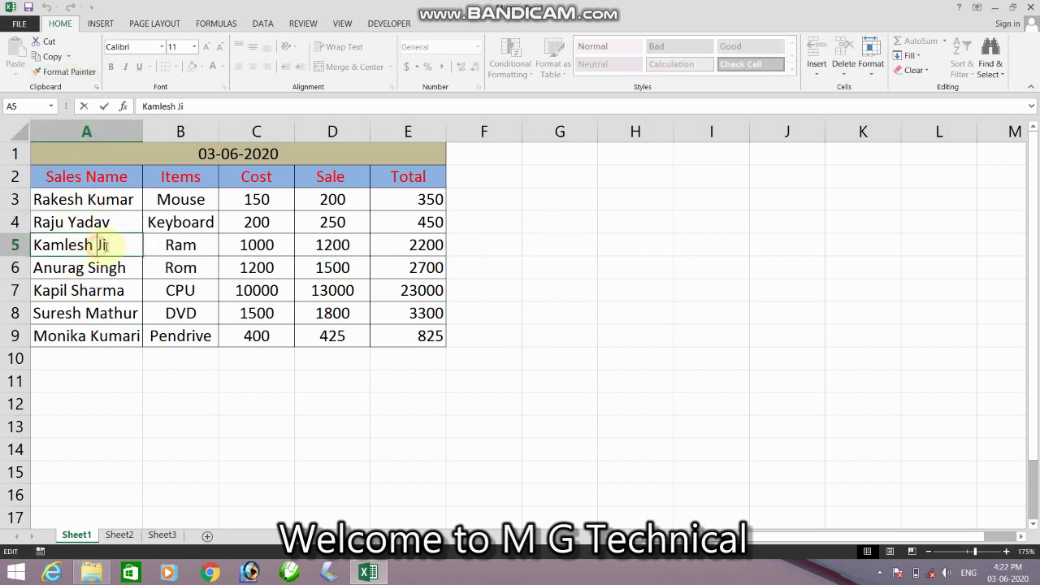
pyautogui.click(179, 225)
pyautogui.doubleClick(208, 219)
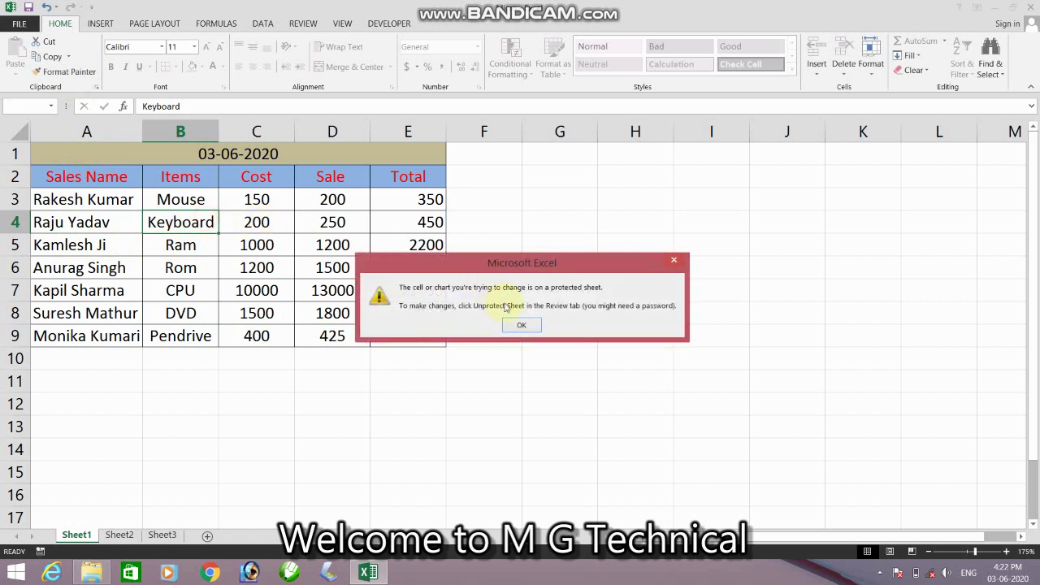
pyautogui.click(522, 325)
pyautogui.click(311, 222)
pyautogui.doubleClick(310, 222)
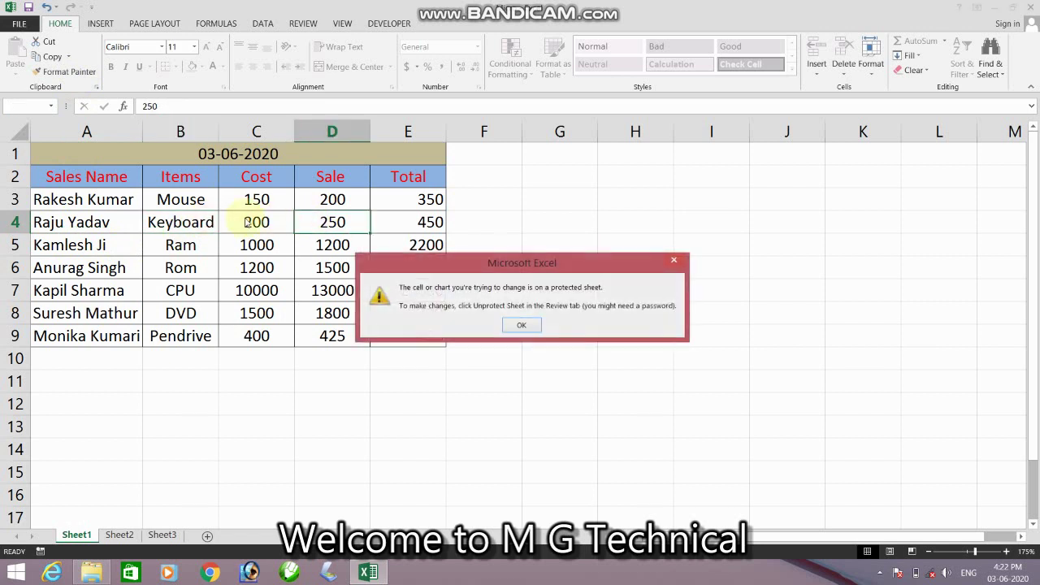
pyautogui.click(536, 326)
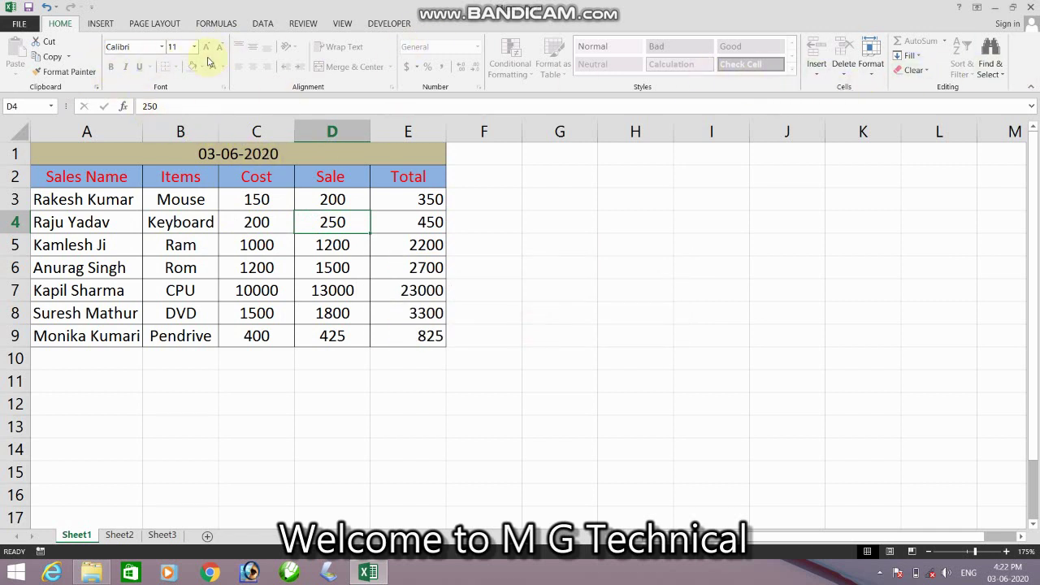
pyautogui.click(99, 245)
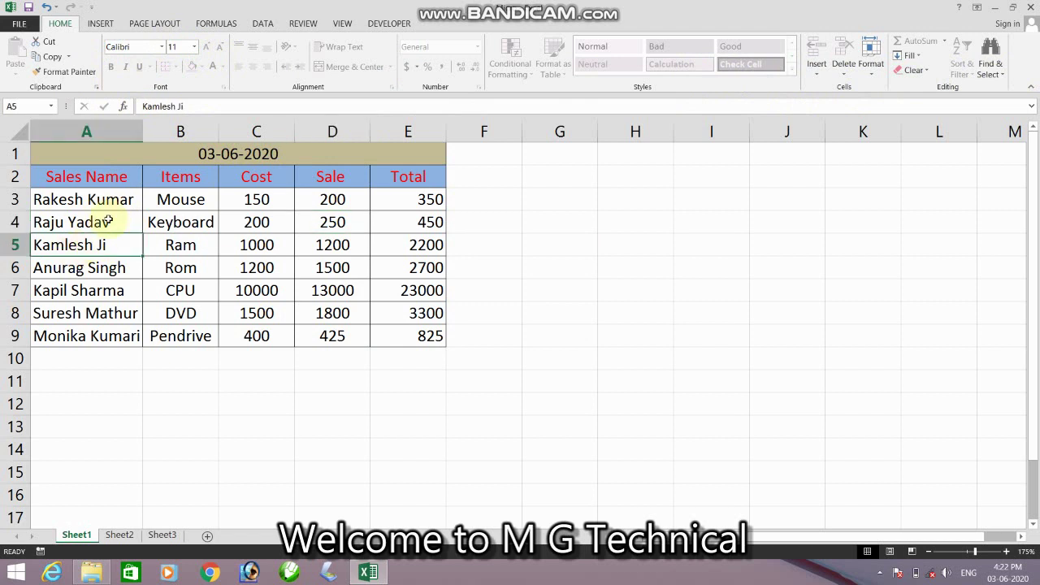
pyautogui.click(159, 47)
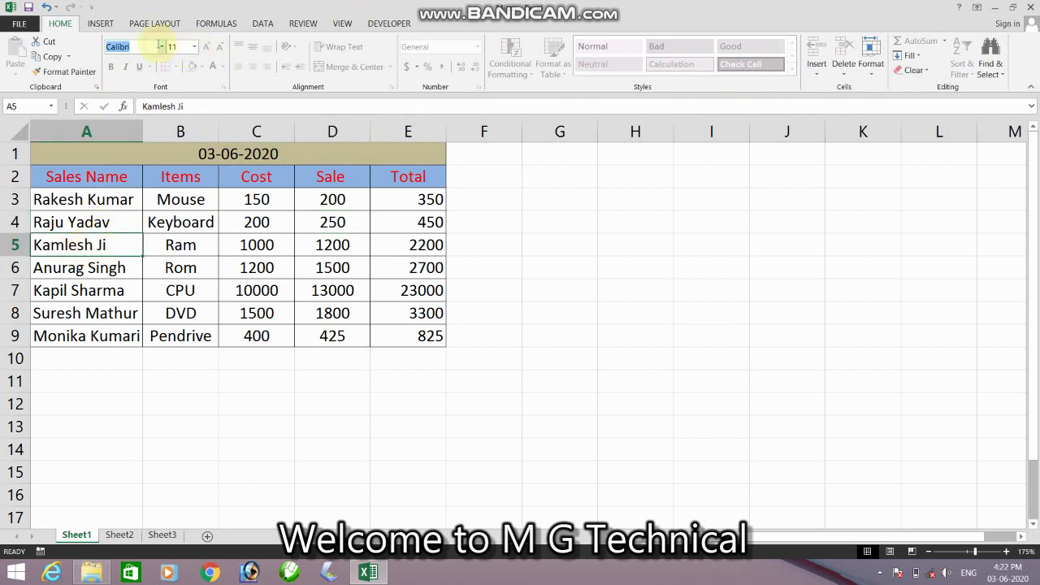
pyautogui.click(195, 50)
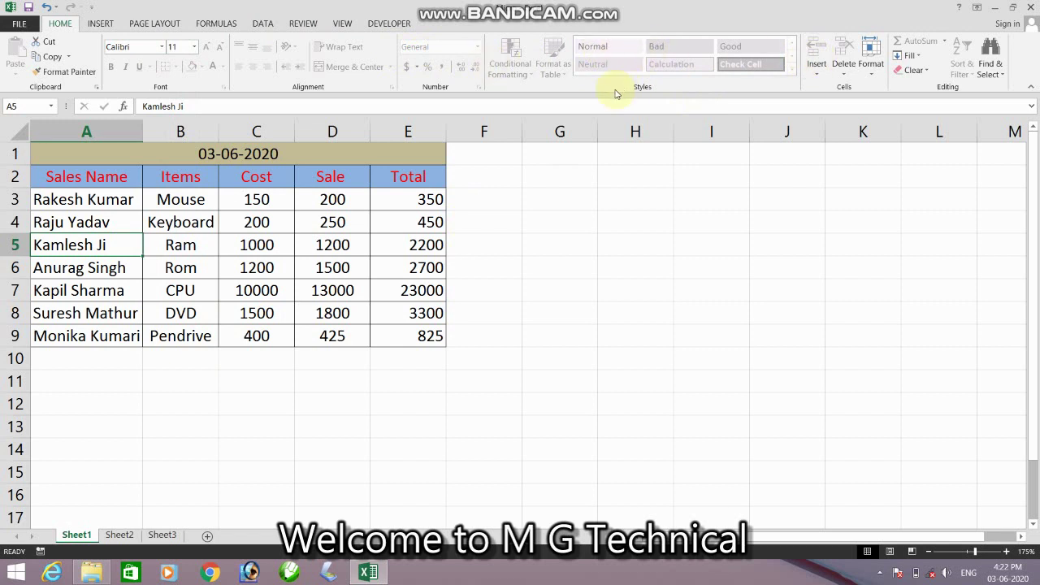
pyautogui.click(630, 263)
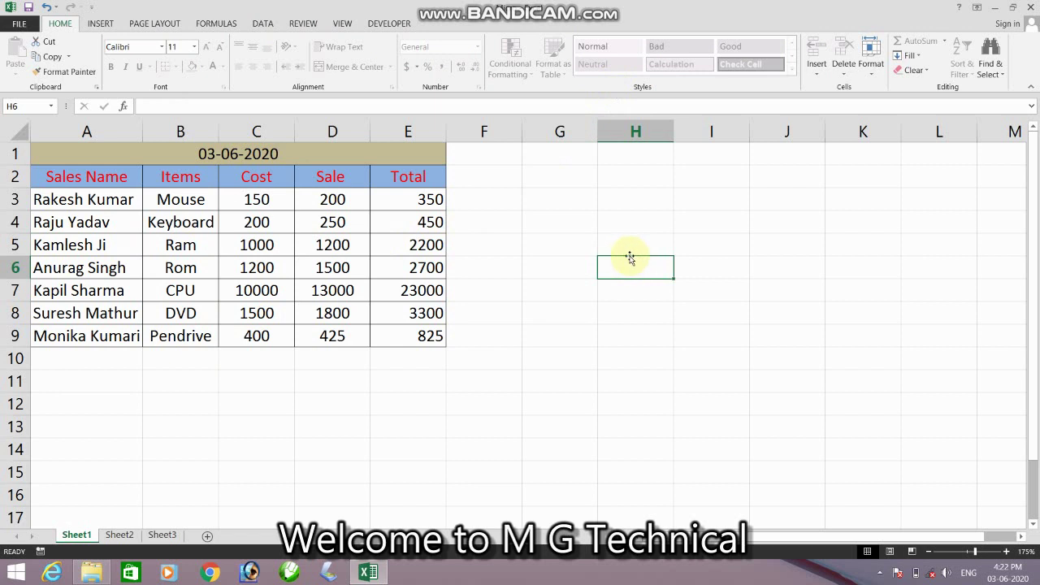
# Unprotect Sheet1 from Home > Format by entering the sheet password
pyautogui.click(872, 69)
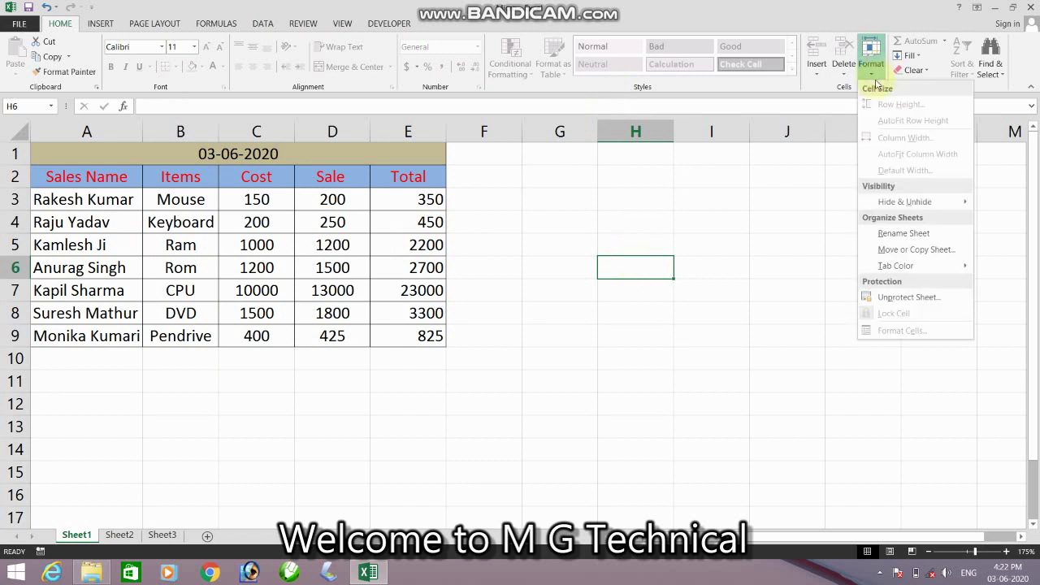
pyautogui.click(913, 300)
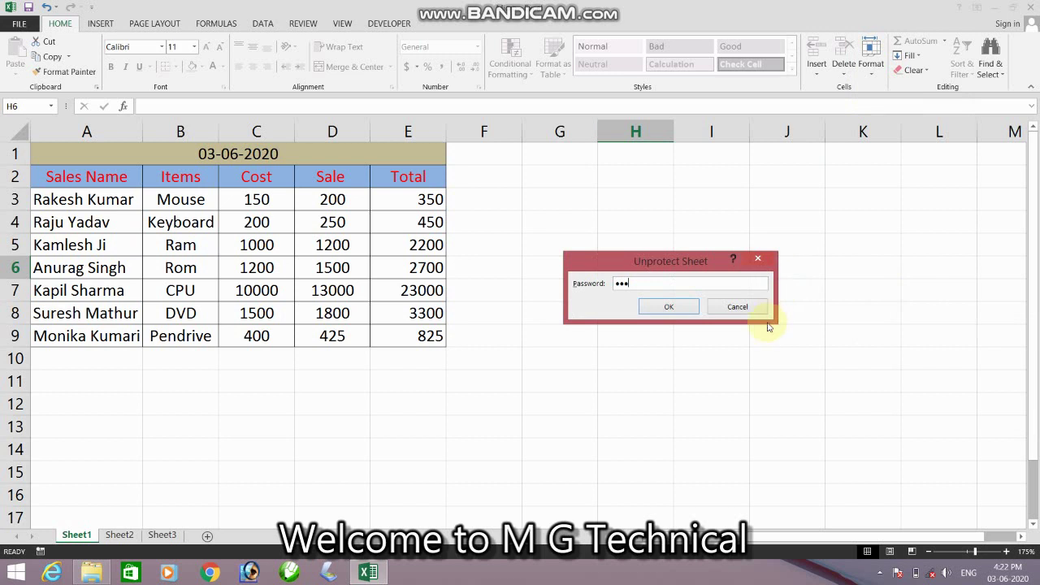
pyautogui.click(691, 307)
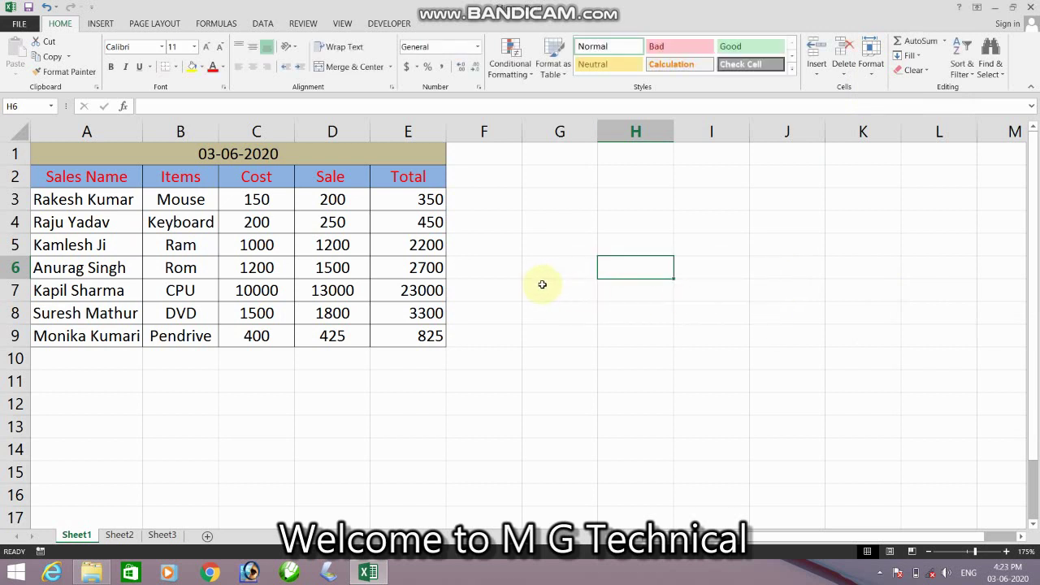
# Select name cell B5 and value cell C5 (1000) to check the unprotected table
pyautogui.click(571, 294)
pyautogui.click(146, 255)
pyautogui.click(255, 244)
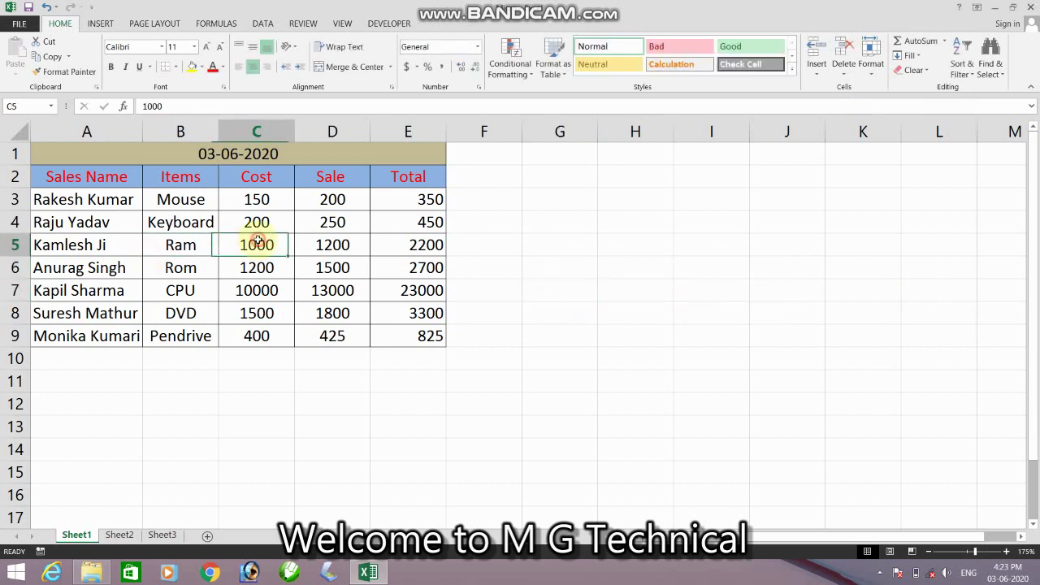
pyautogui.click(620, 252)
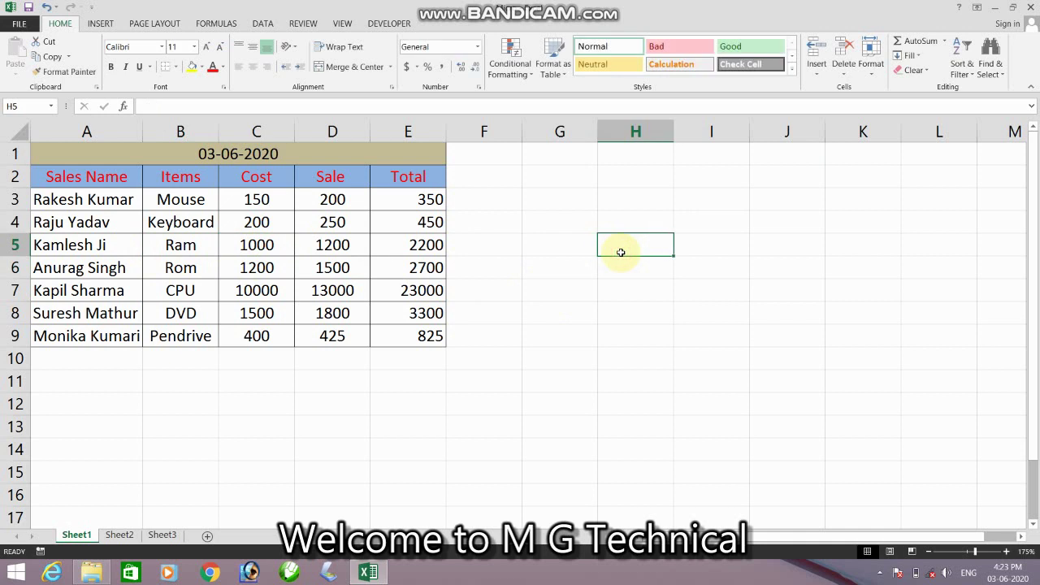